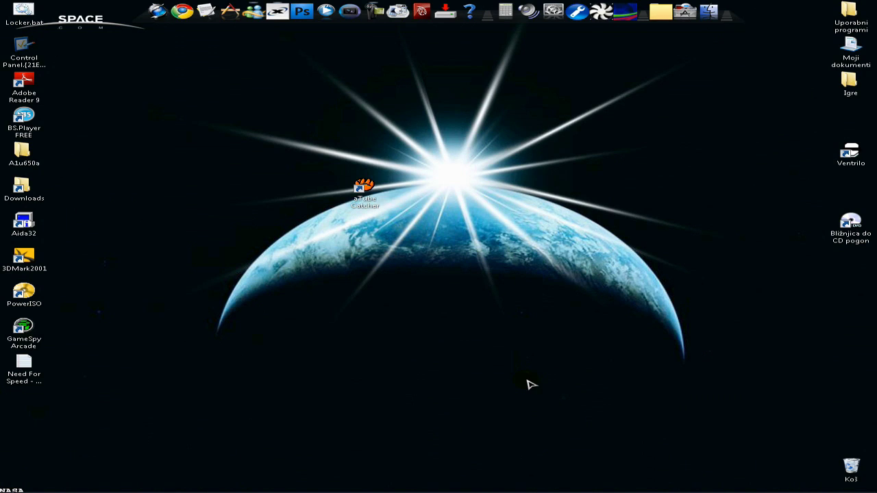
Start downloading the aTube Catcher 1.0.300 installer, then cancel saving aTube_Catcher.exe
click(362, 199)
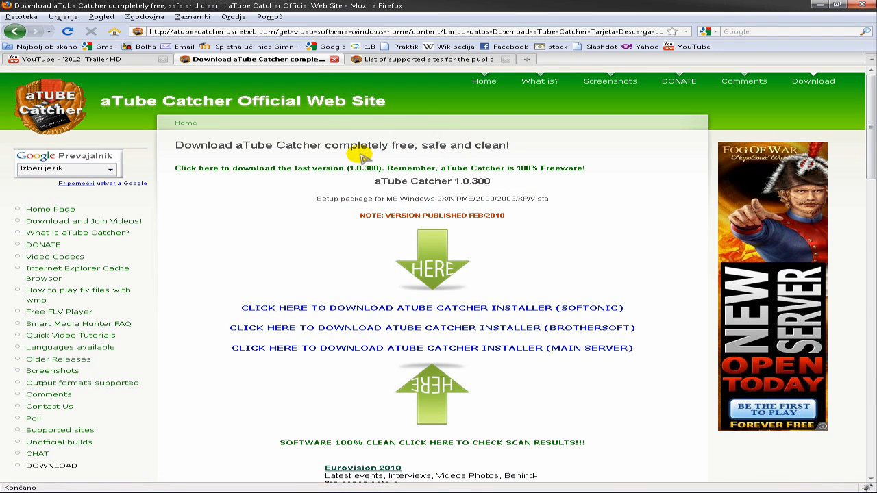
click(260, 169)
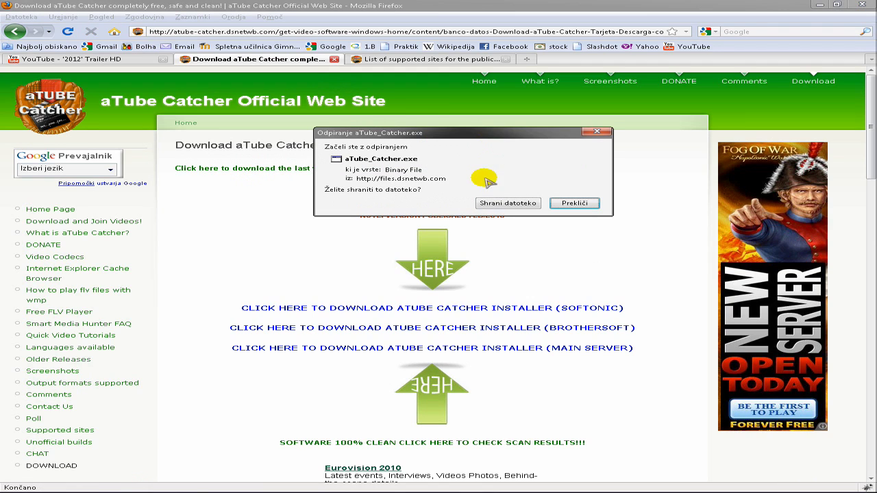
click(564, 203)
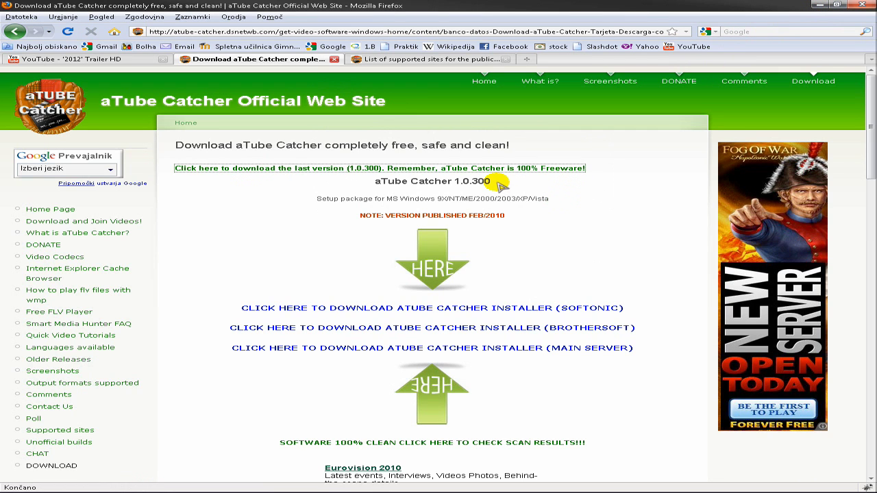
Minimize Firefox, launch aTube Catcher, and delete the old YouTube link from the Source field
click(820, 4)
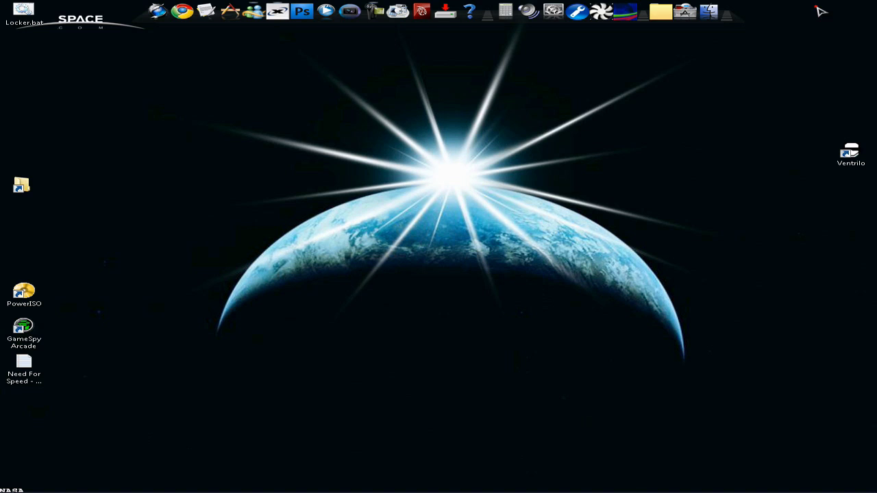
double_click(346, 183)
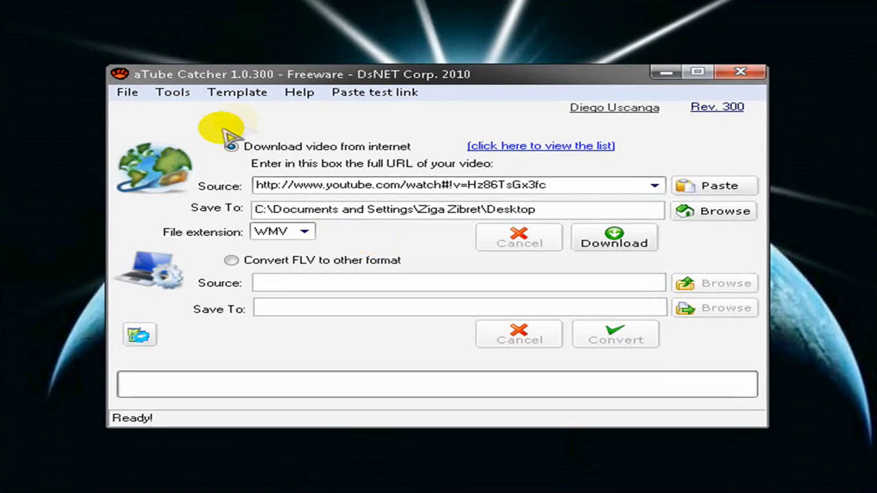
double_click(562, 187)
key(Delete)
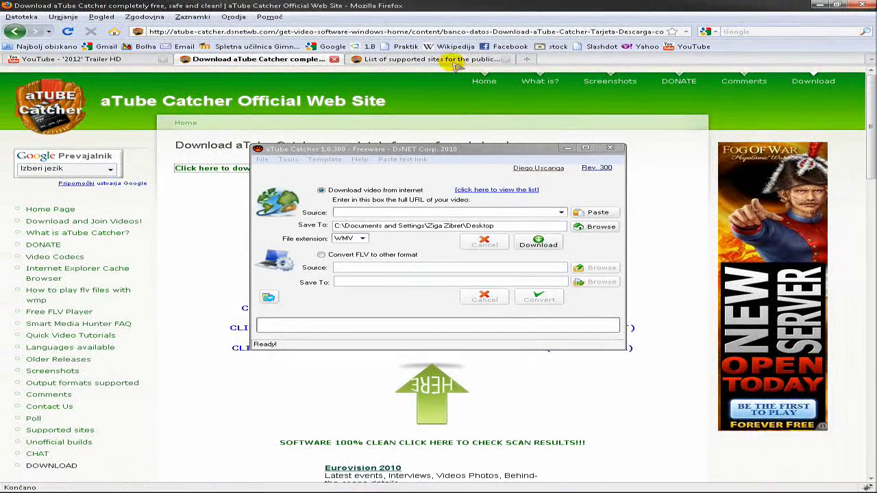
Switch to the List of supported sites page and minimize aTube Catcher to view it fully
click(454, 60)
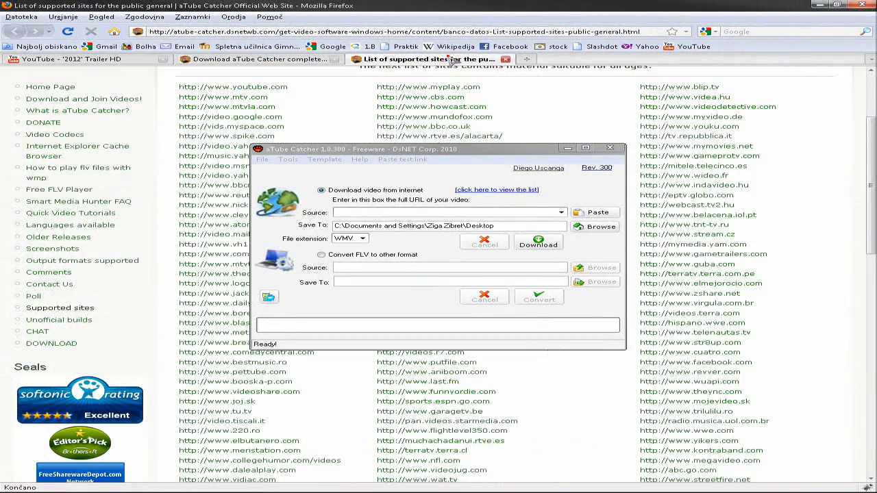
click(567, 148)
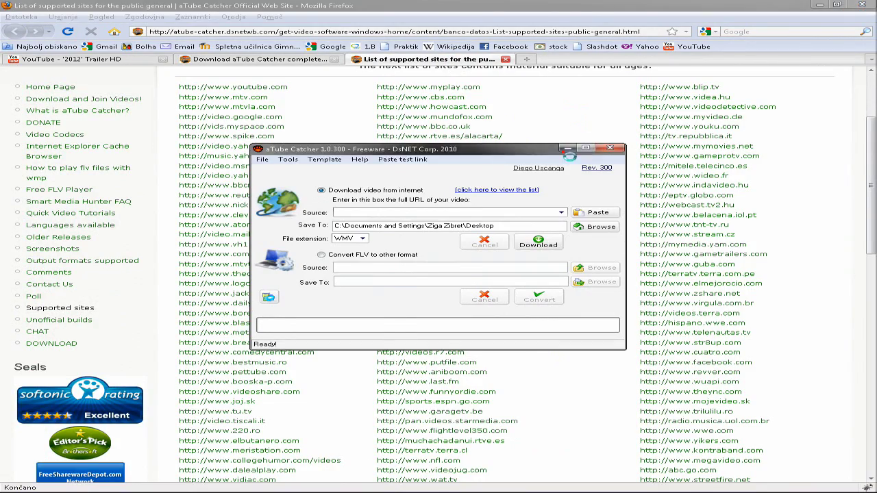
mouse_move(868, 155)
mouse_down()
mouse_move(869, 137)
mouse_move(868, 150)
mouse_up()
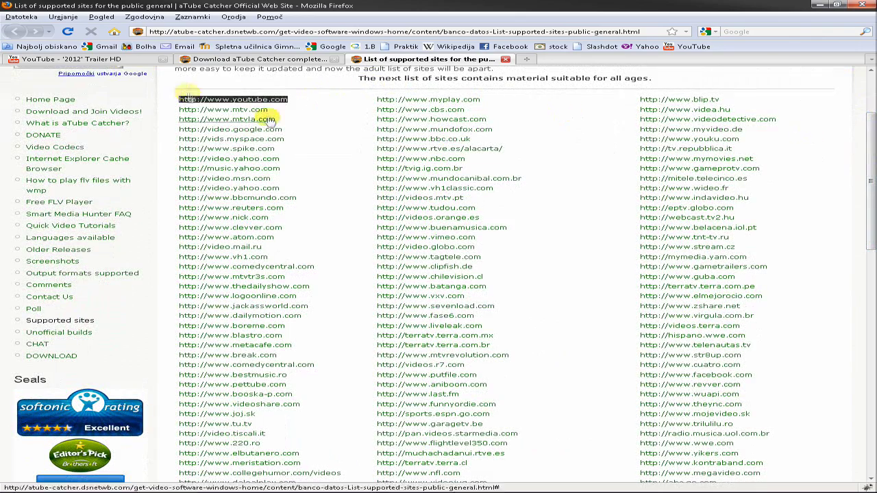
drag(184, 119, 307, 133)
click(346, 141)
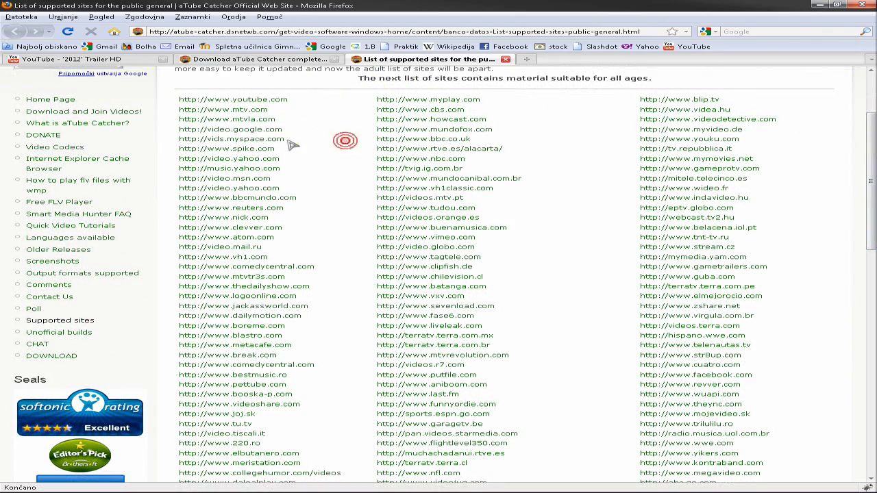
Scroll through the supported-sites list, then minimize Firefox to show the desktop
scroll(322, 180, down, 6)
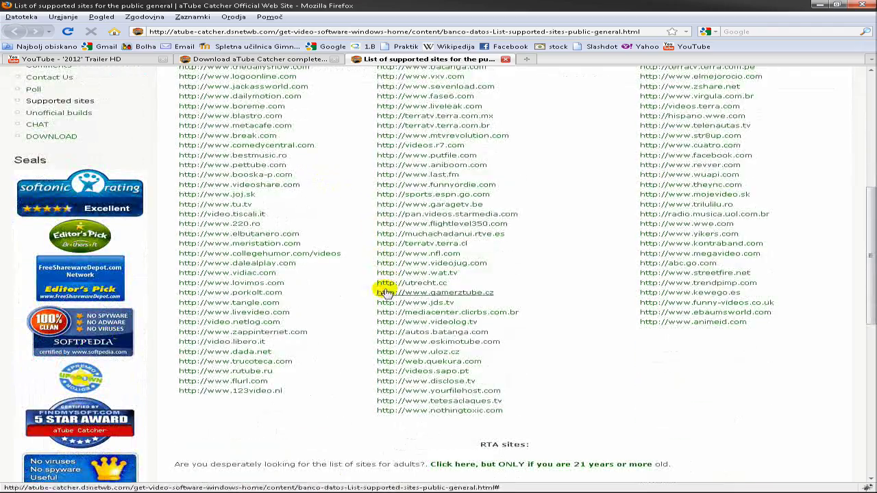
scroll(342, 291, up, 5)
scroll(322, 182, up, 3)
scroll(322, 183, down, 7)
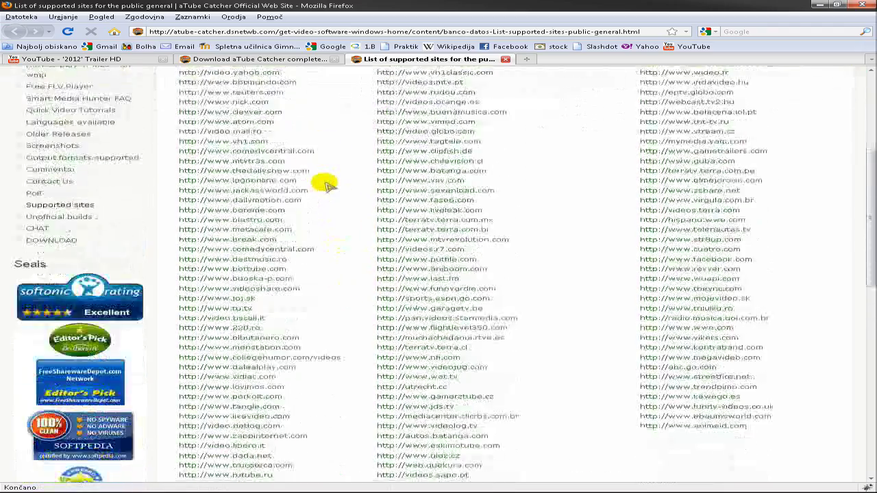
scroll(326, 185, up, 5)
scroll(326, 185, down, 3)
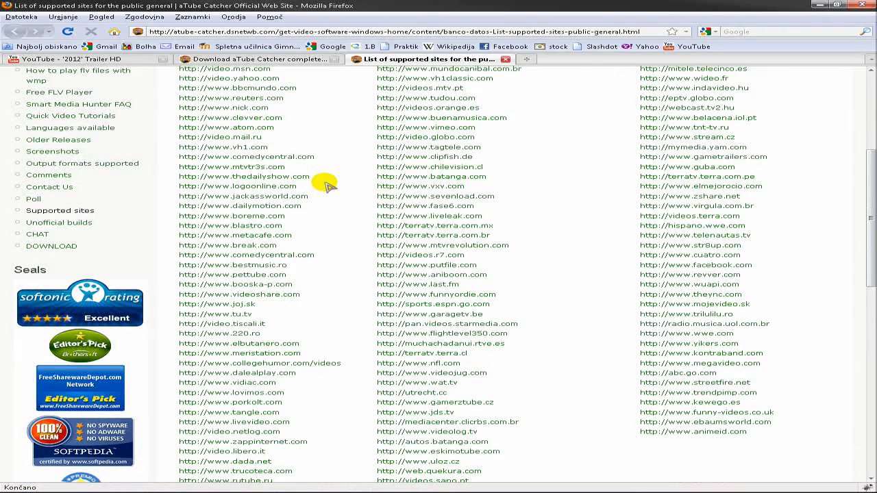
scroll(326, 185, up, 5)
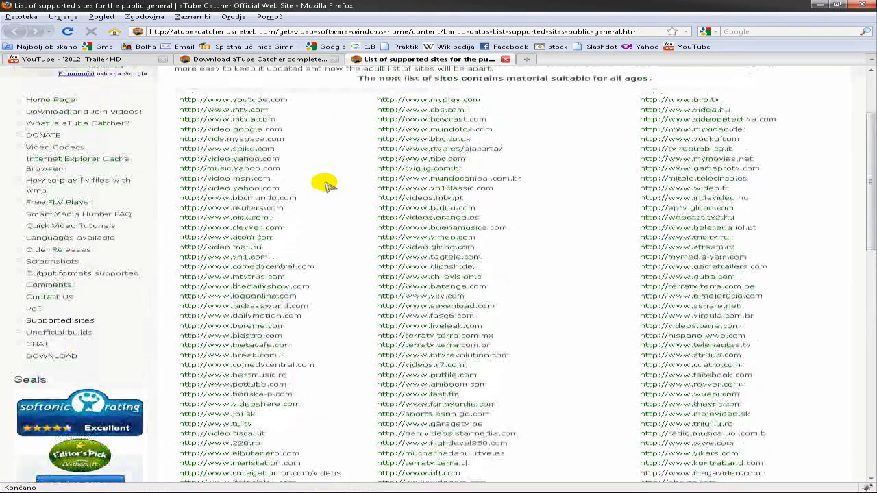
scroll(318, 231, down, 3)
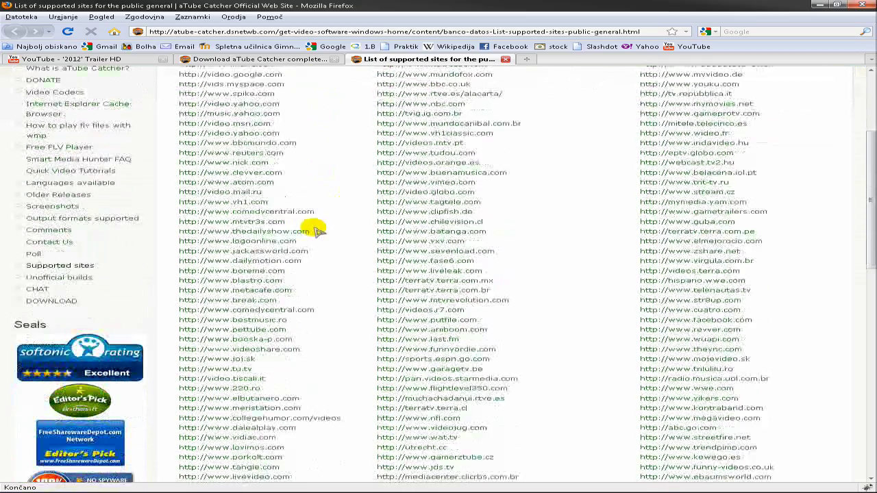
scroll(318, 231, down, 5)
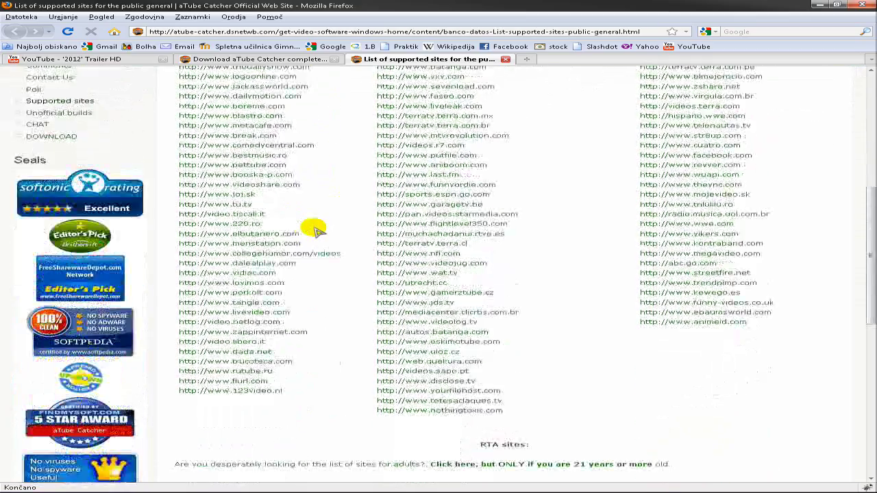
scroll(319, 231, up, 8)
scroll(329, 226, down, 3)
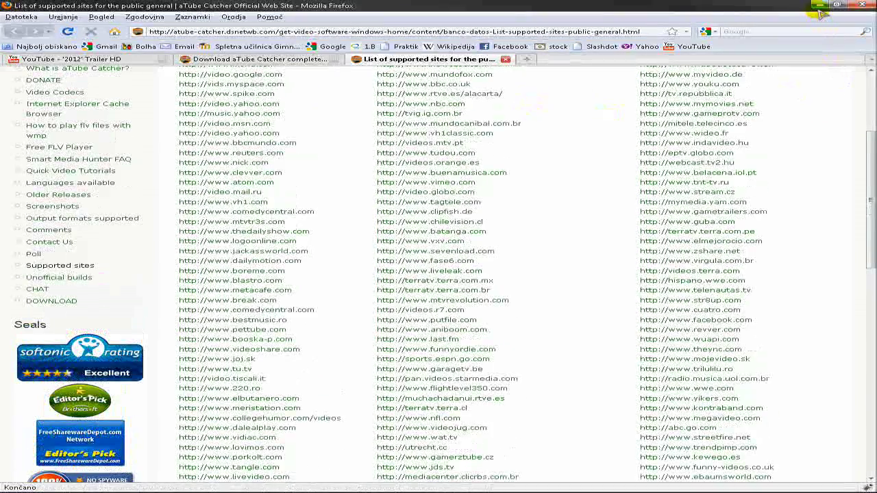
click(819, 7)
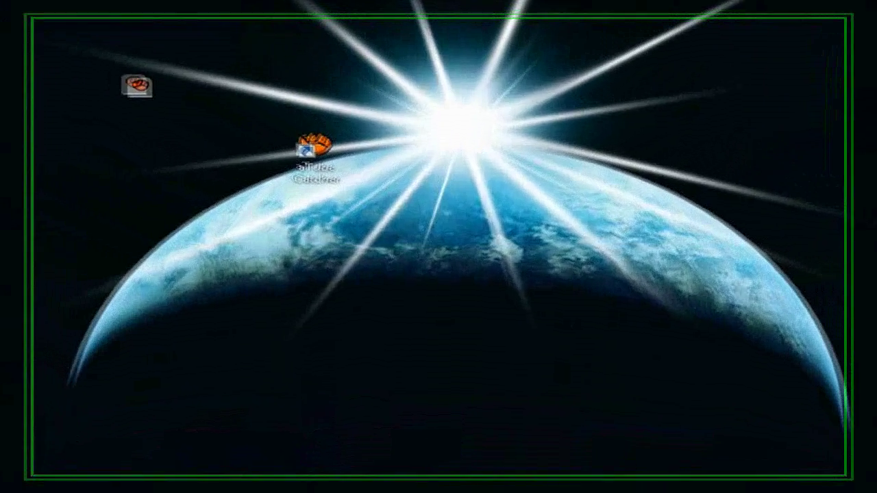
Relaunch aTube Catcher and look through its File and Tools menus before closing them
double_click(357, 183)
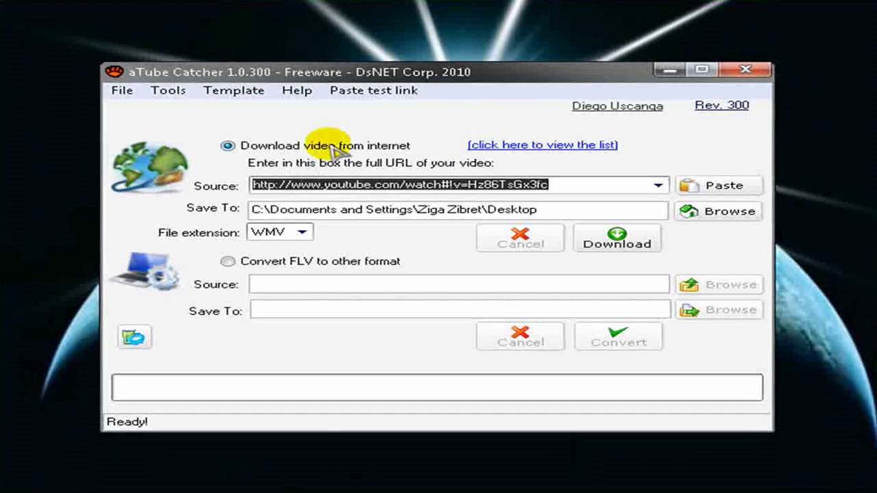
click(619, 186)
click(123, 93)
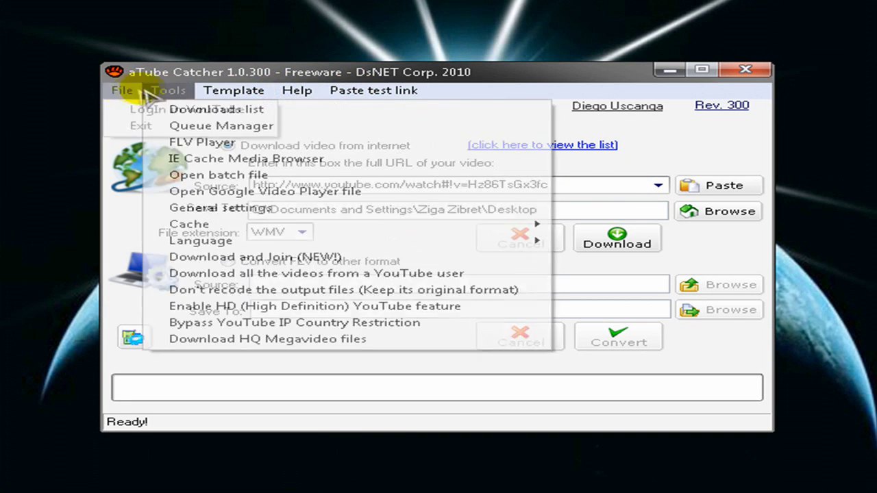
click(296, 90)
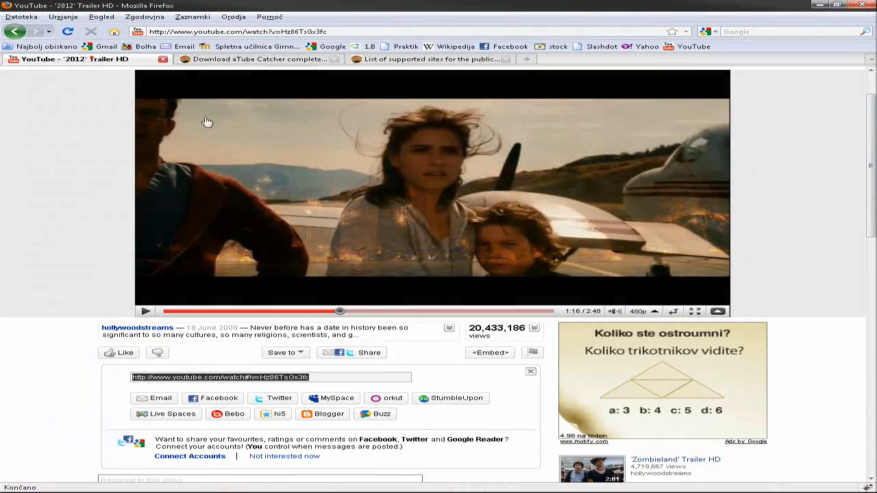
Scrub the '2012' trailer forward to about 1:22, then back to about 0:41
click(339, 312)
mouse_move(341, 313)
mouse_down()
mouse_move(290, 313)
mouse_move(426, 313)
mouse_move(329, 311)
mouse_up()
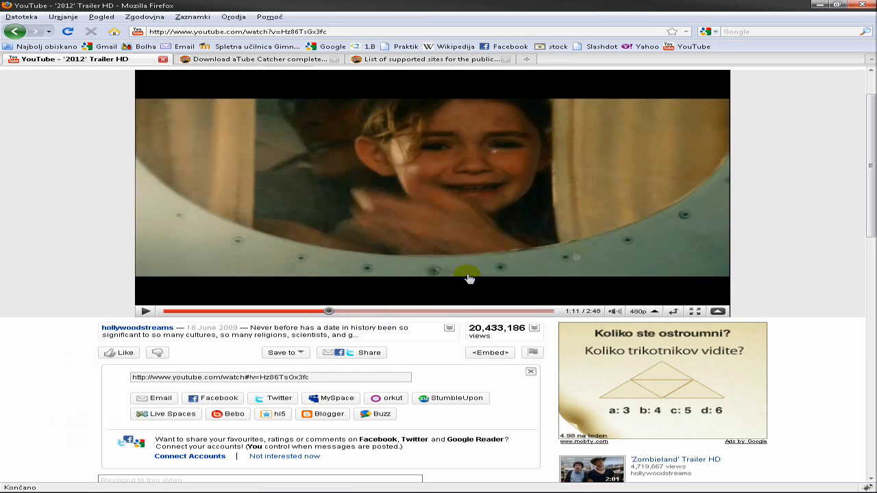
scroll(329, 312, up, 2)
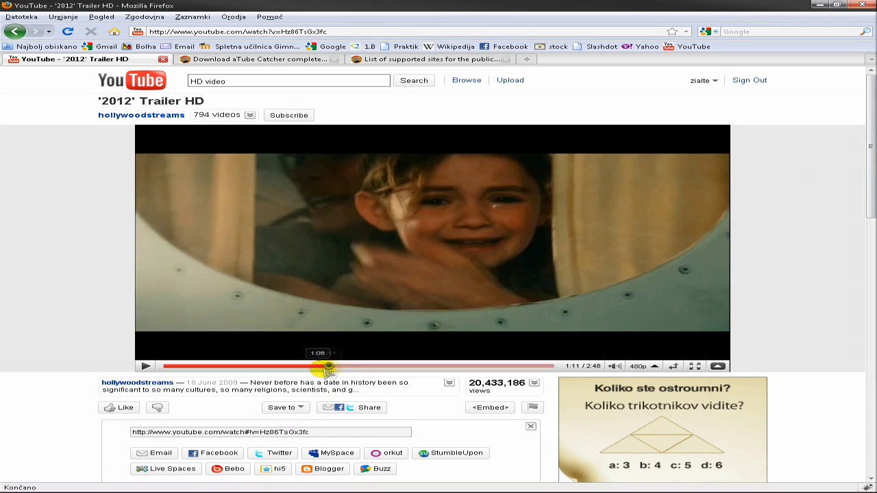
drag(333, 366, 291, 370)
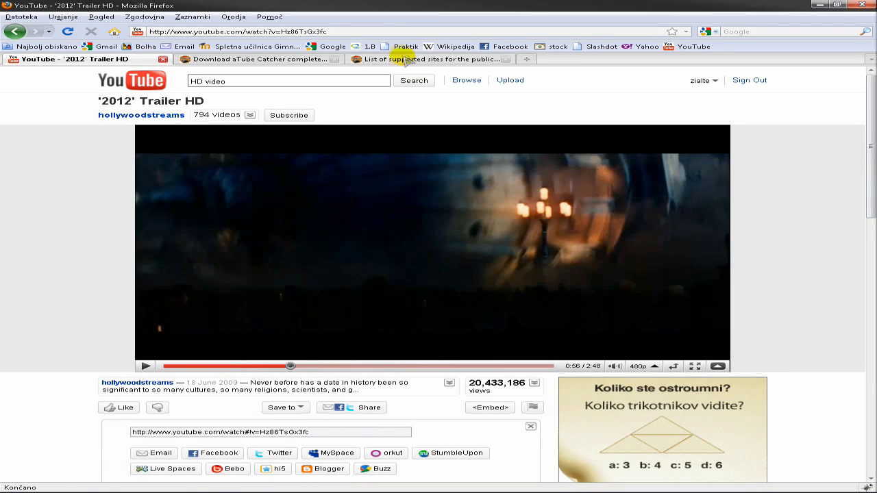
Copy the '2012' Trailer HD link from the video's Share box
click(352, 31)
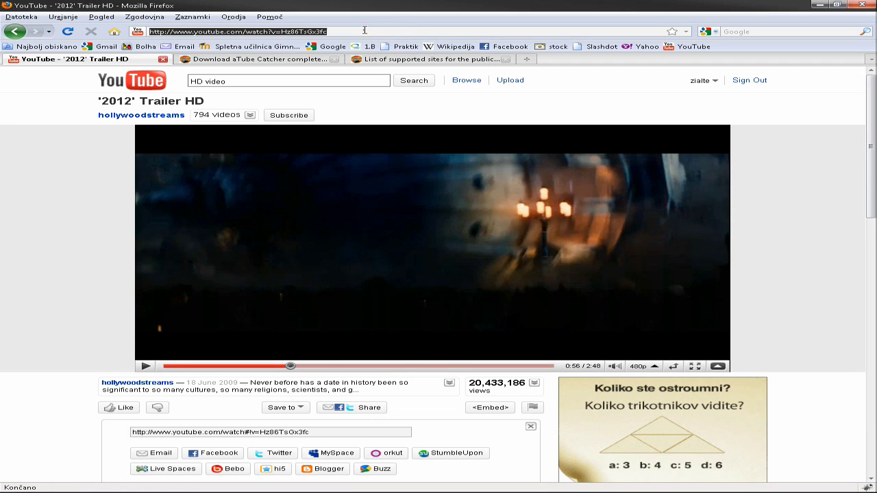
right_click(353, 32)
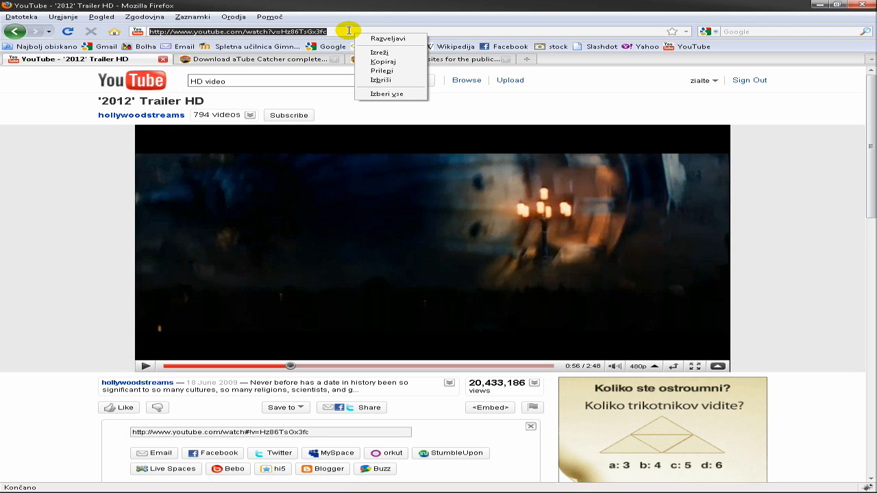
click(346, 30)
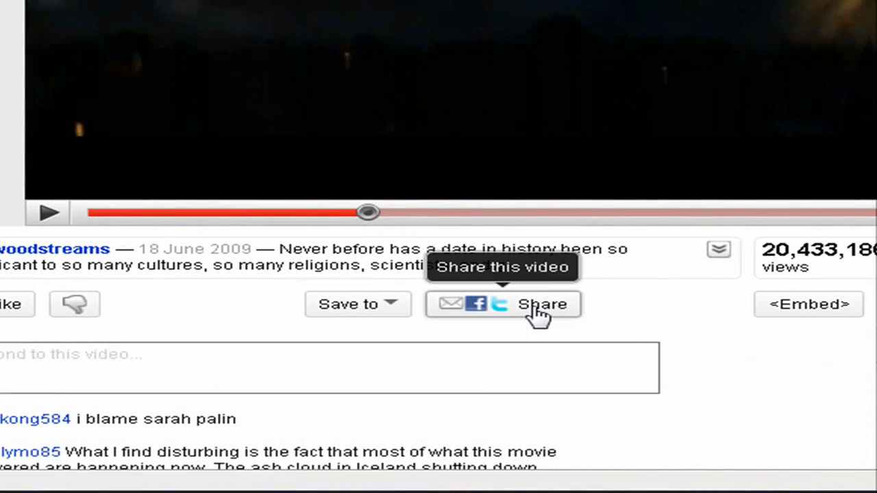
click(532, 312)
click(439, 361)
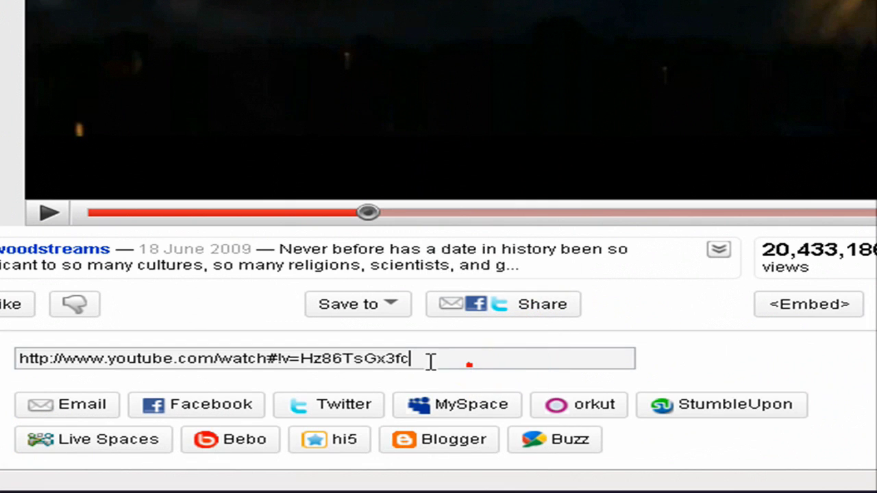
right_click(223, 361)
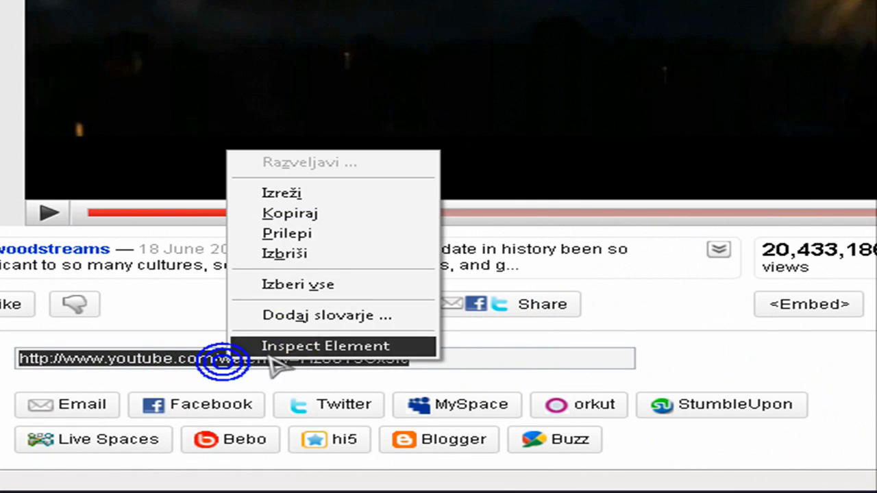
click(325, 213)
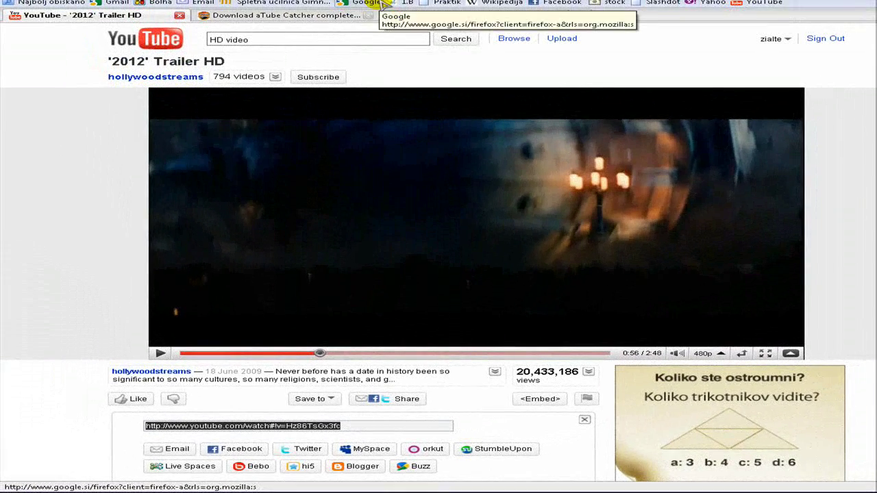
click(205, 483)
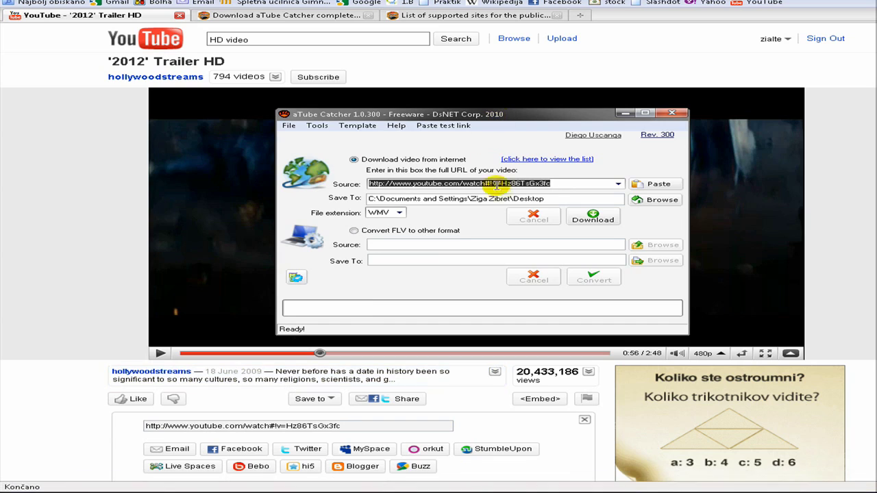
Paste the copied trailer link into the Source field and check the Desktop save folder
right_click(554, 183)
click(583, 227)
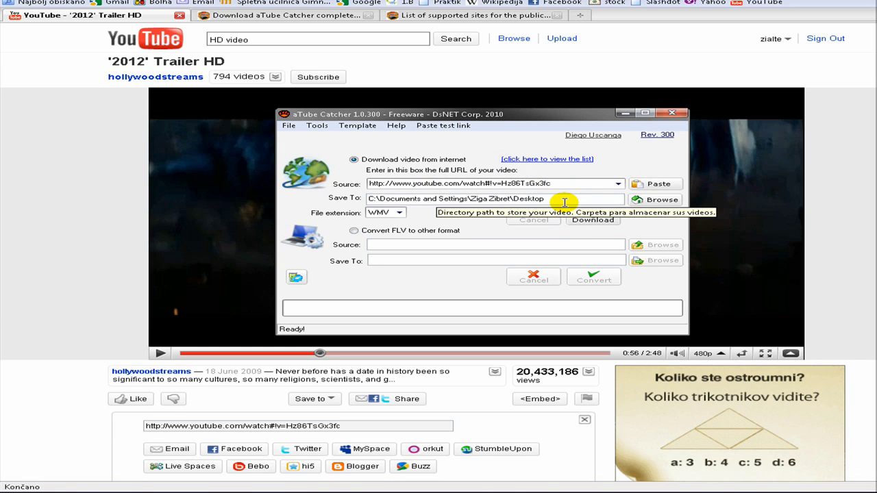
click(564, 201)
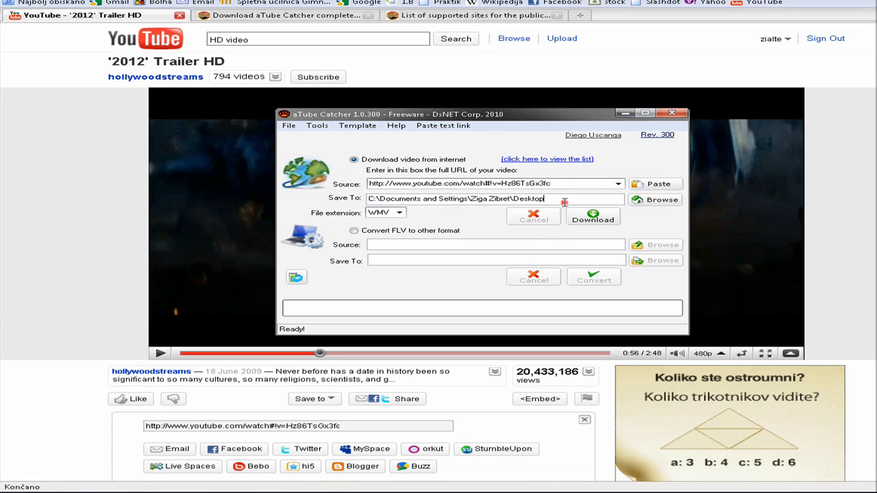
Choose MPG as the output file format and expand the advanced encoding options
click(399, 213)
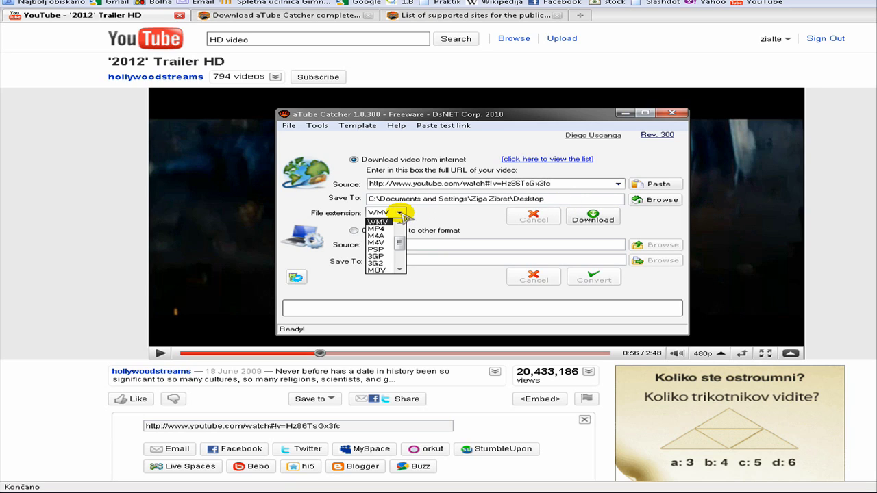
drag(400, 244, 398, 231)
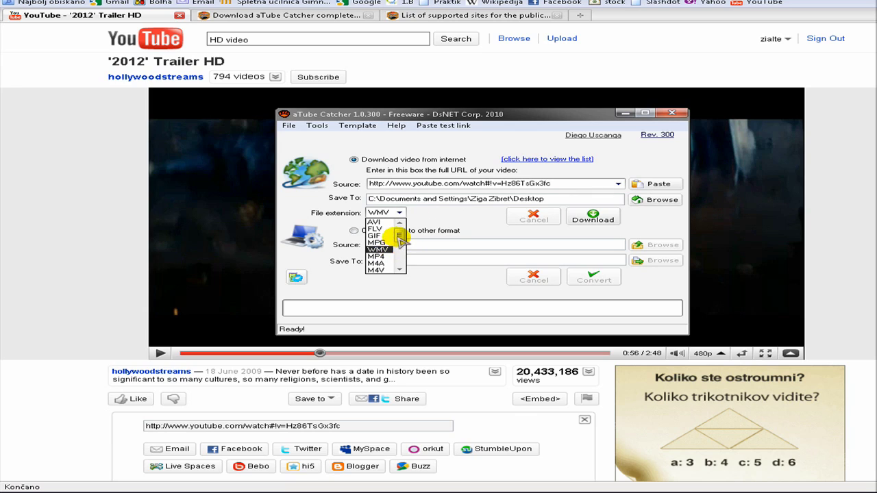
drag(399, 233, 399, 251)
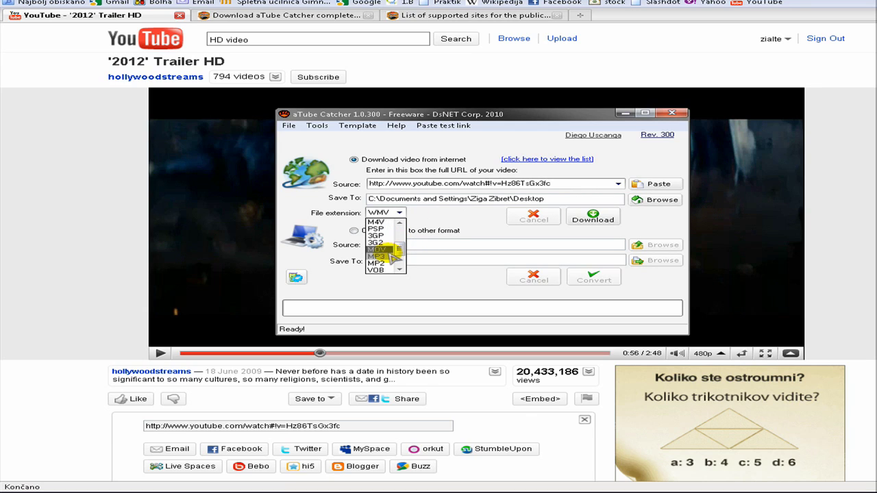
drag(394, 248, 399, 230)
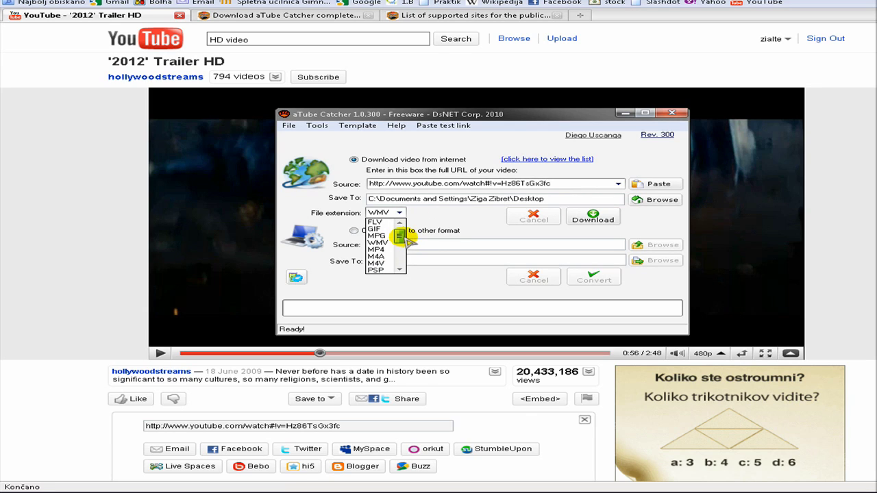
click(390, 236)
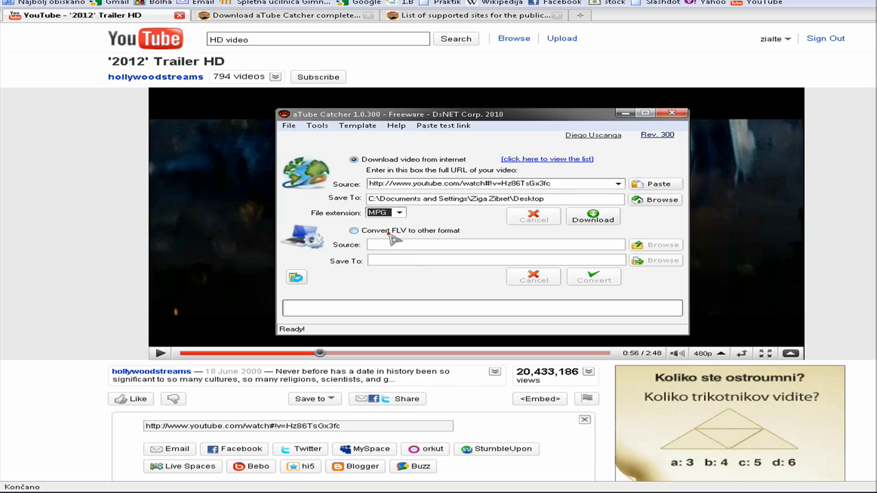
click(297, 278)
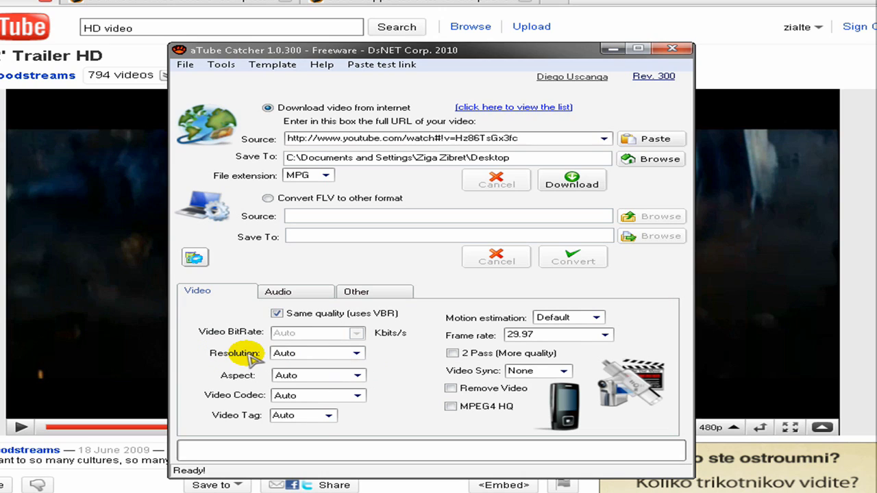
click(356, 395)
click(355, 396)
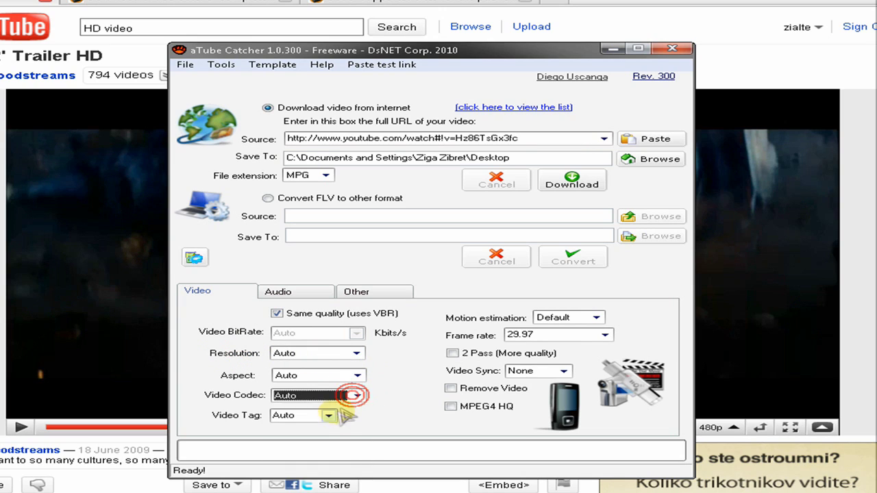
click(356, 396)
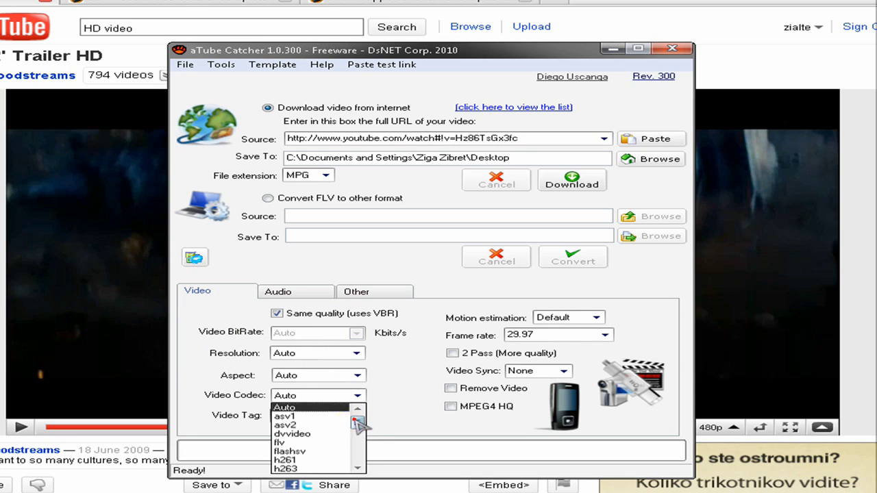
drag(356, 424, 357, 458)
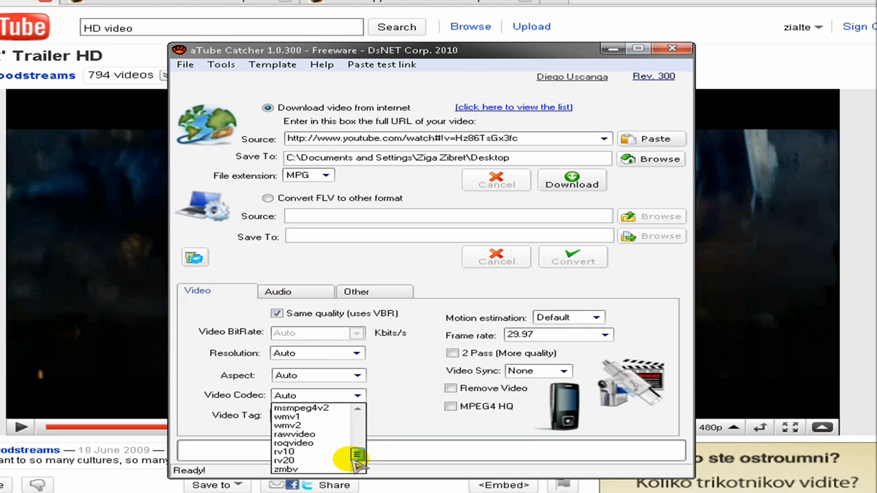
drag(356, 455, 349, 407)
click(355, 396)
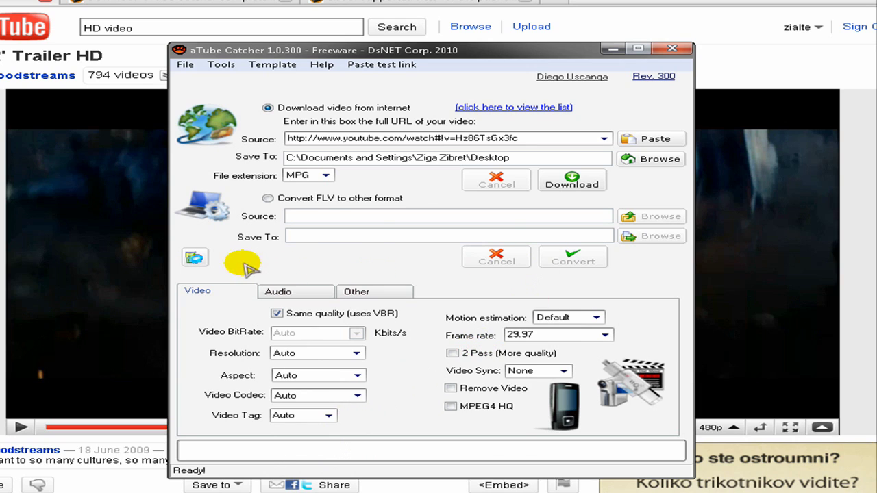
click(194, 258)
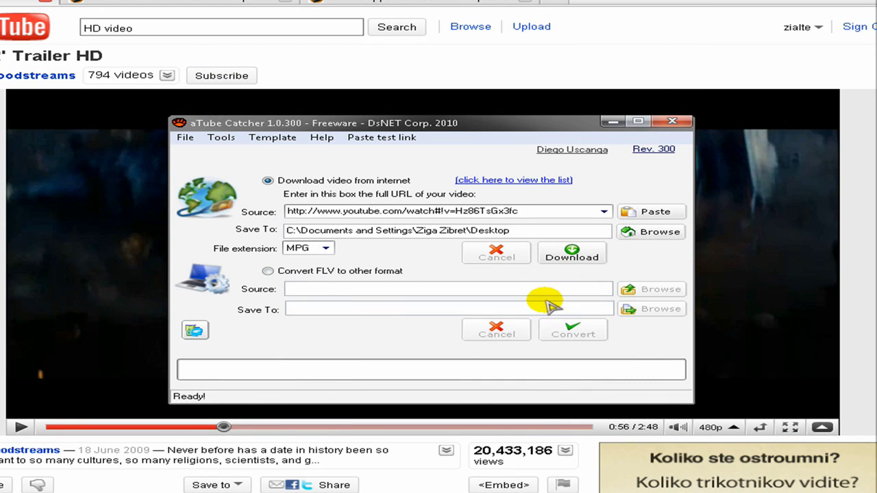
Download the trailer as MPG to the Desktop and dismiss the Task completed message
click(571, 257)
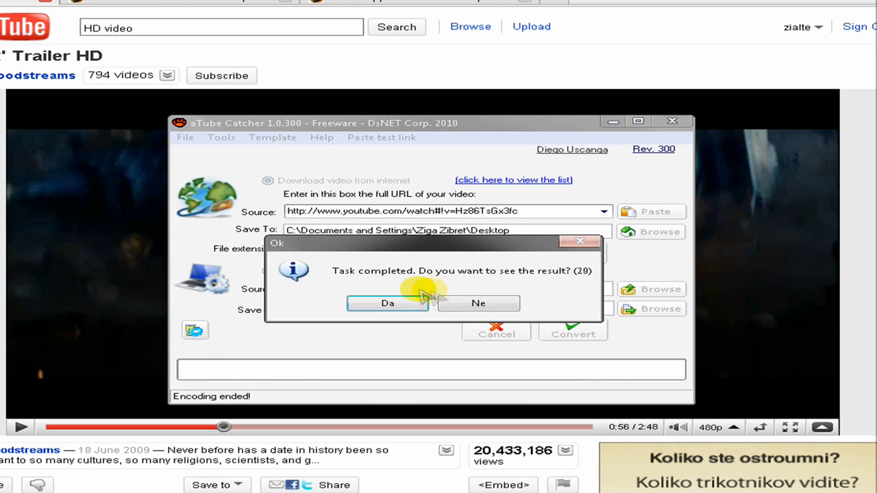
click(470, 304)
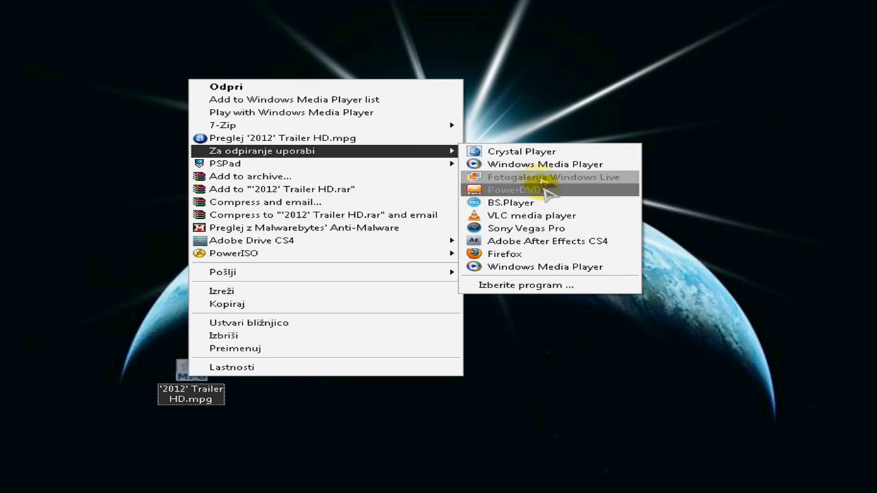
Play '2012' Trailer HD.mpg in an enlarged VLC window, skip to about 25 s, pause, then close VLC
click(541, 216)
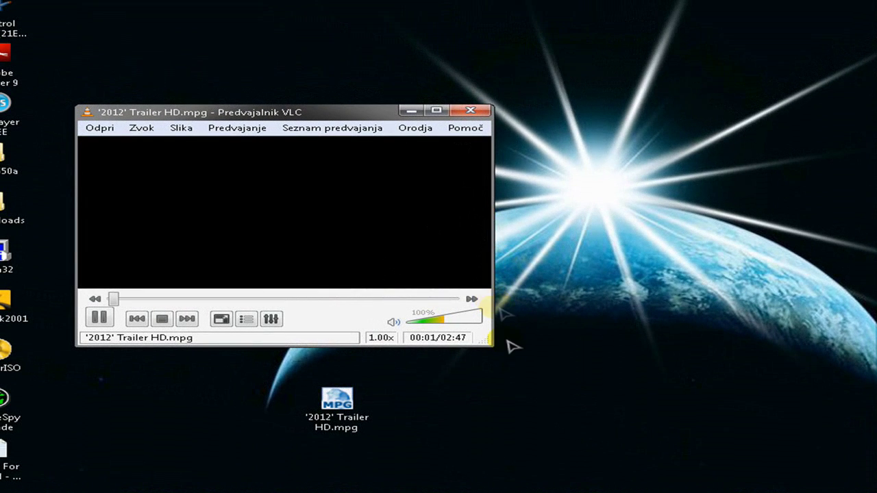
drag(487, 344, 795, 460)
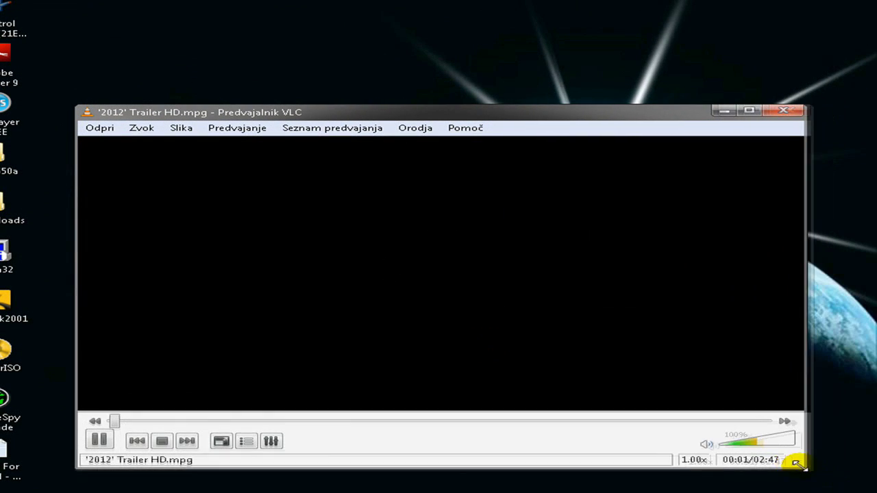
click(200, 419)
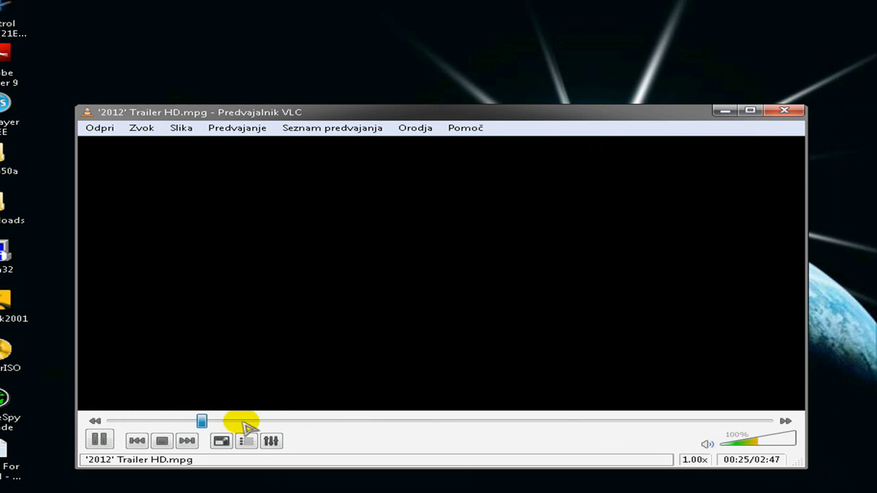
click(99, 442)
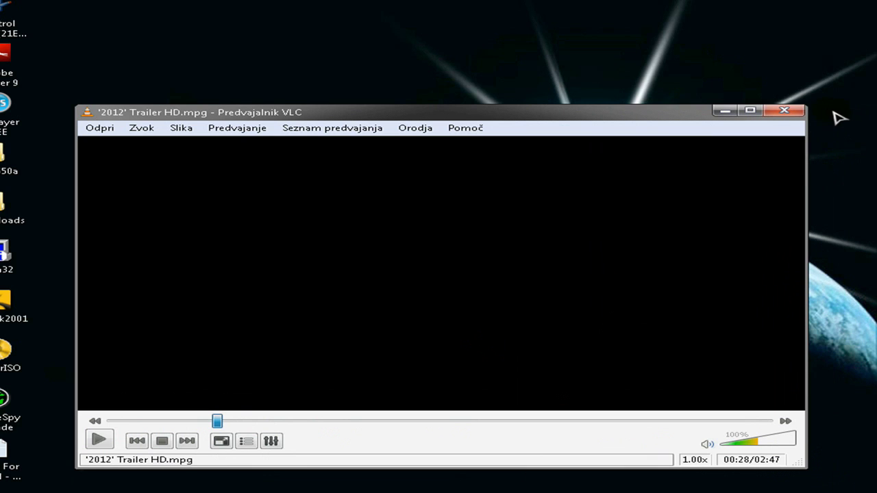
click(800, 111)
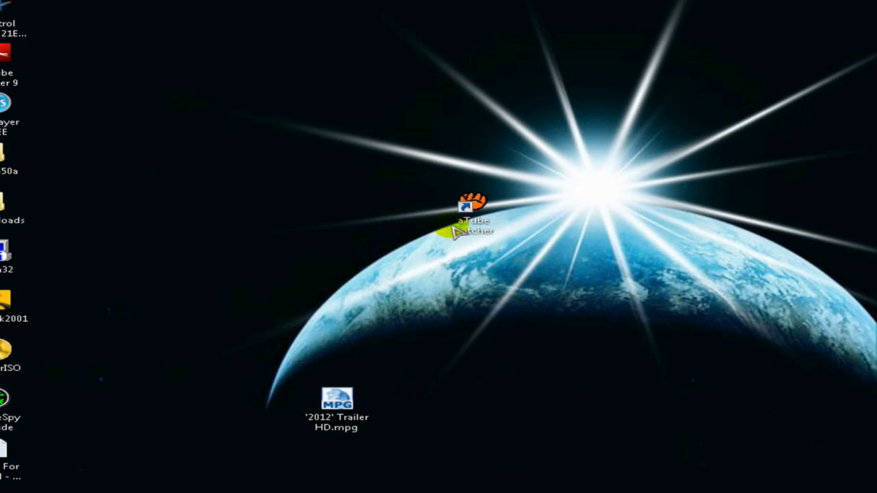
Relaunch aTube Catcher from its desktop shortcut
double_click(472, 209)
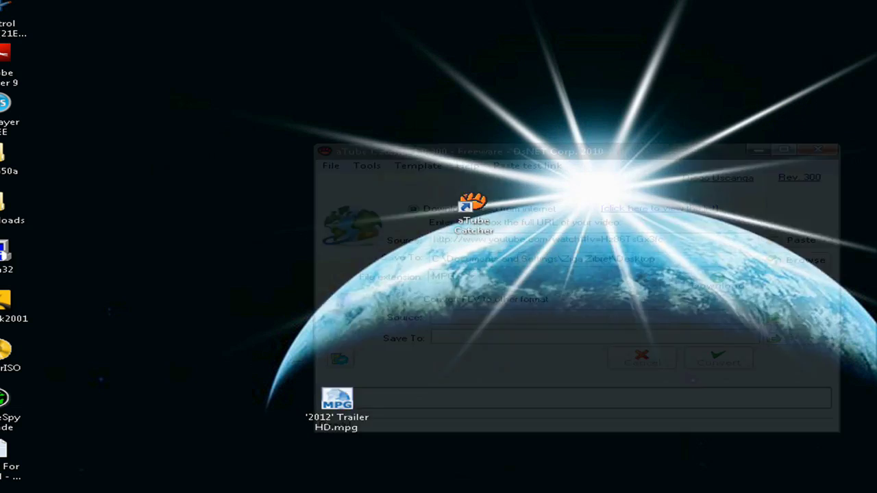